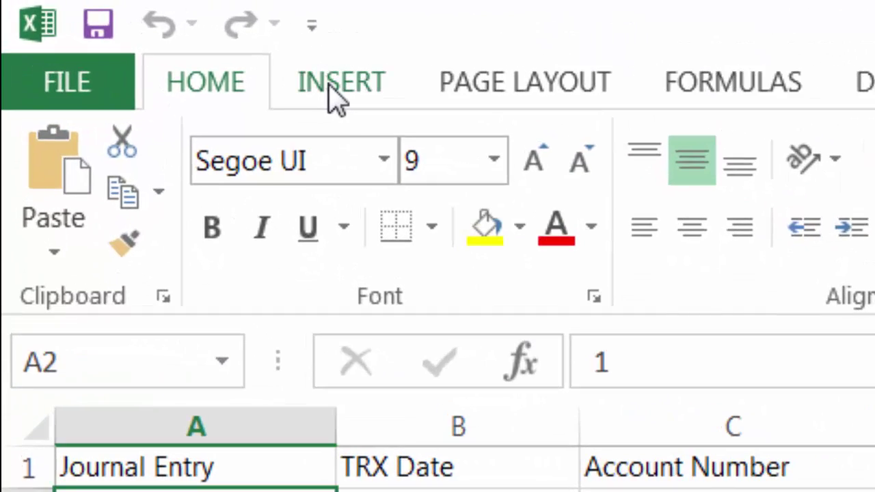
- Create a PivotTable on a new worksheet from the account transactions range A1:J22746 and select the empty report area
{"action": "left_click", "coordinate": [334, 96]}
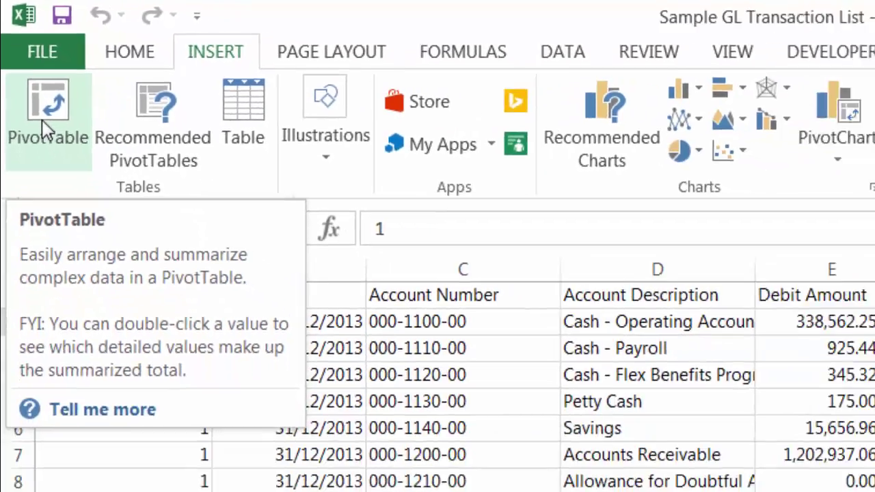
{"action": "left_click", "coordinate": [68, 188]}
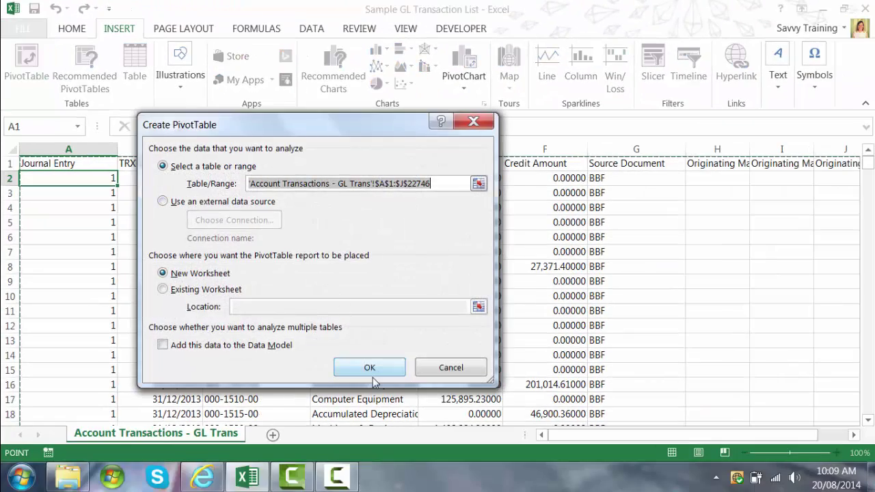
{"action": "left_click", "coordinate": [371, 369]}
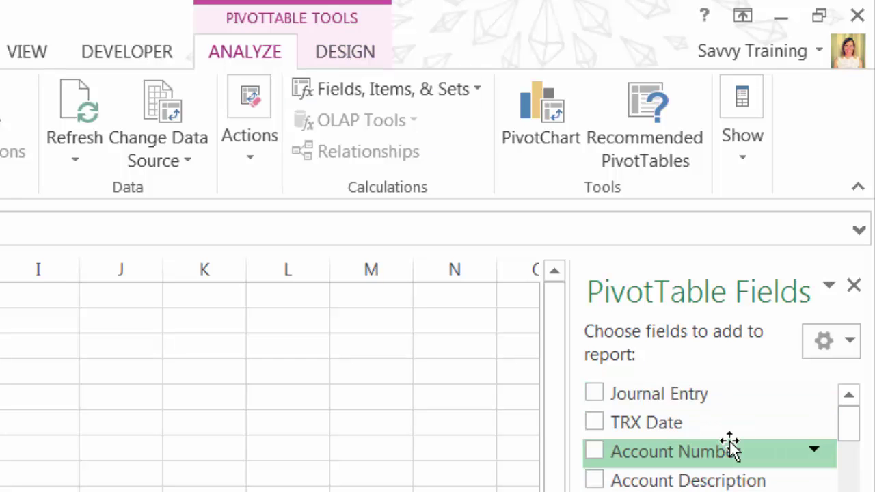
{"action": "left_click", "coordinate": [189, 303]}
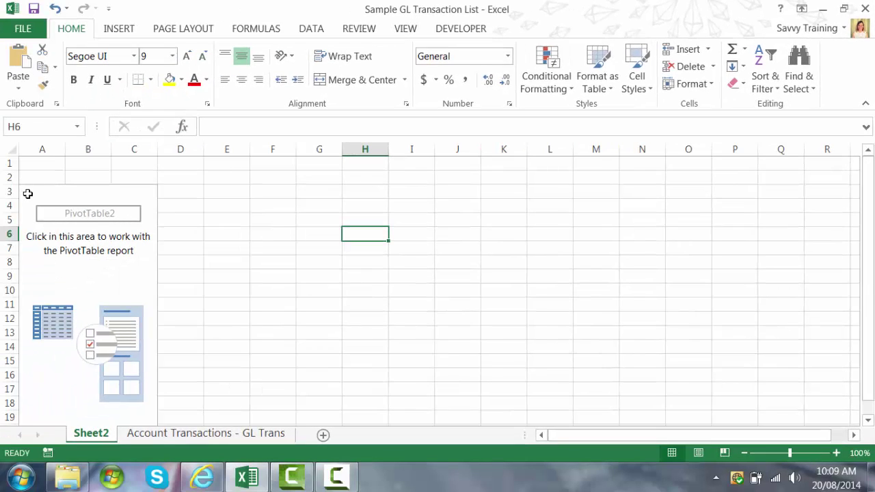
{"action": "left_click", "coordinate": [28, 194]}
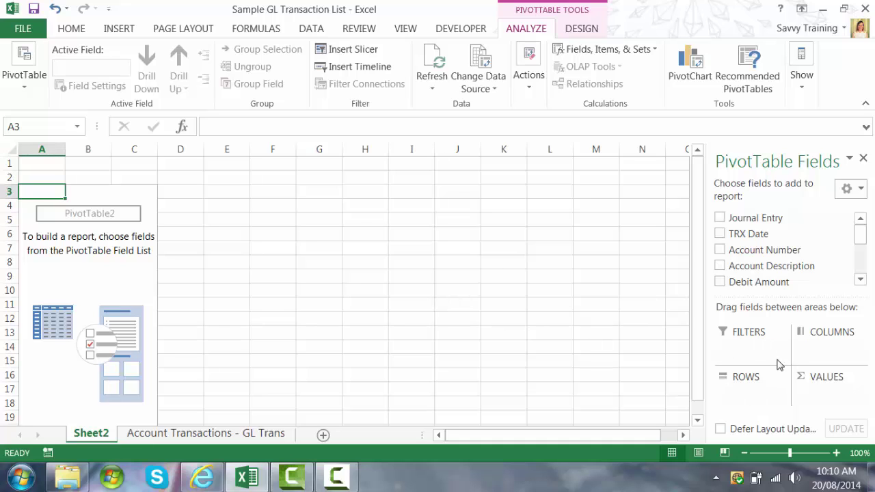
- Add Account Description as the PivotTable's row field and TRX Date as its column field
{"action": "left_click_drag", "start_coordinate": [861, 234], "coordinate": [863, 244]}
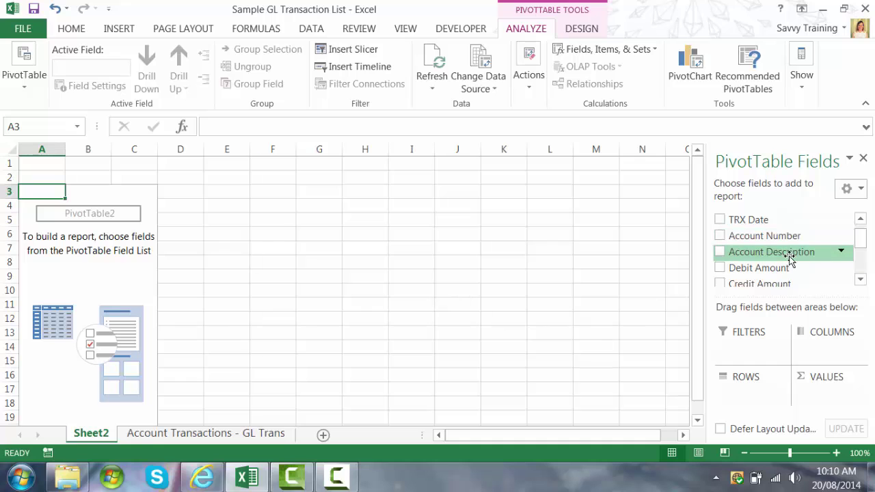
{"action": "left_click_drag", "start_coordinate": [789, 257], "coordinate": [757, 404]}
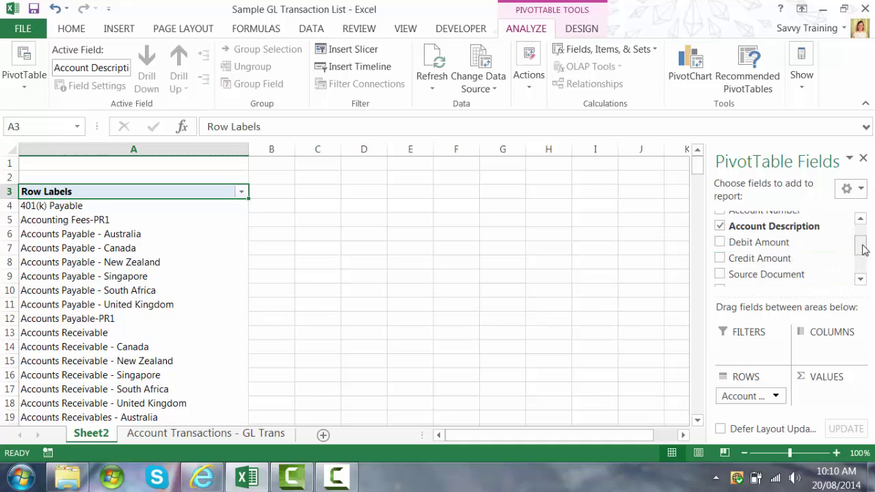
{"action": "left_click_drag", "start_coordinate": [864, 247], "coordinate": [865, 229]}
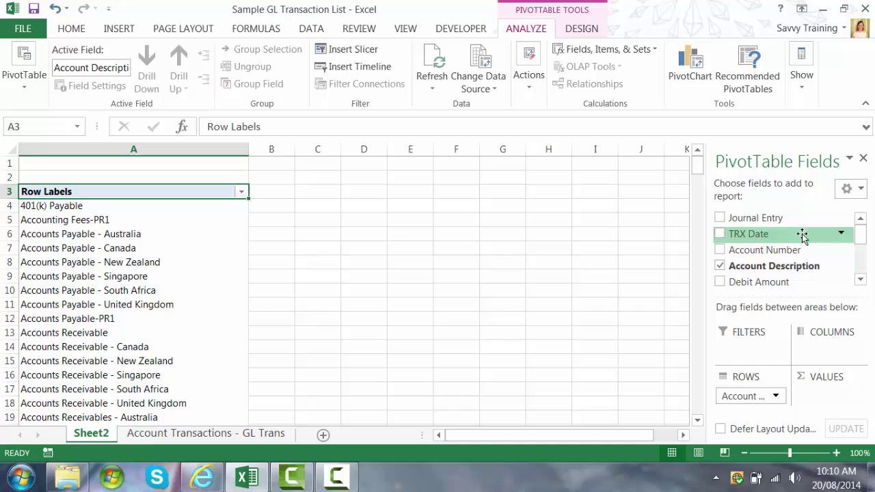
{"action": "left_click_drag", "start_coordinate": [803, 237], "coordinate": [827, 355]}
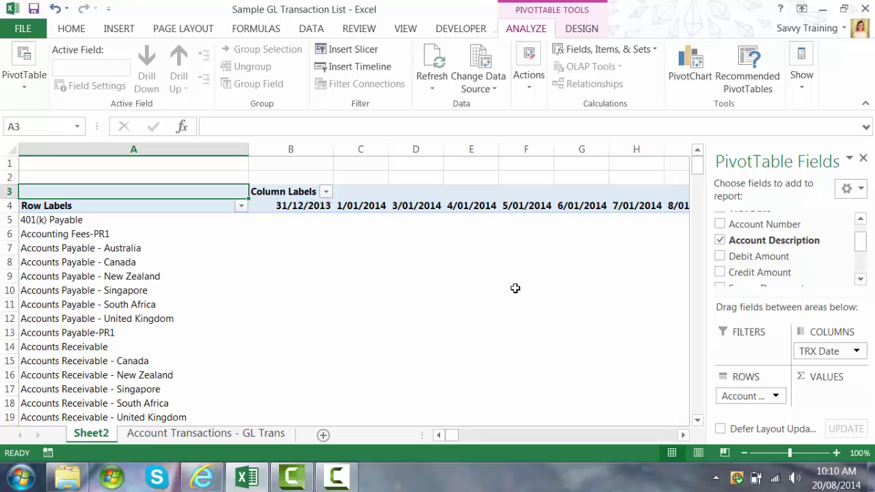
- Add Credit Amount to the PivotTable's values as a sum
{"action": "left_click_drag", "start_coordinate": [863, 247], "coordinate": [850, 254]}
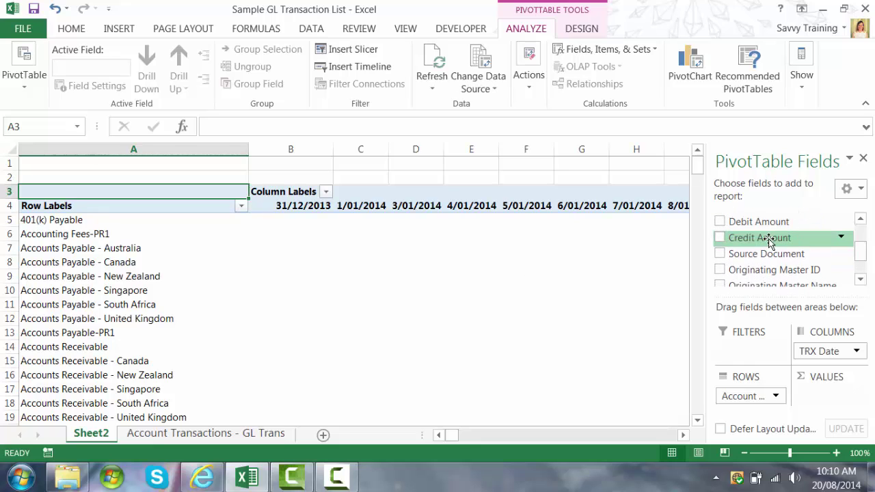
{"action": "left_click_drag", "start_coordinate": [769, 243], "coordinate": [826, 402]}
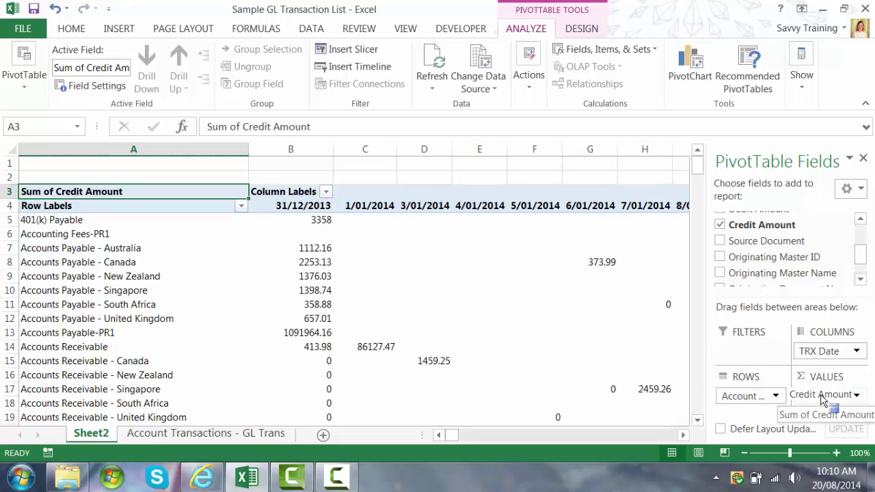
{"action": "mouse_move", "coordinate": [635, 362]}
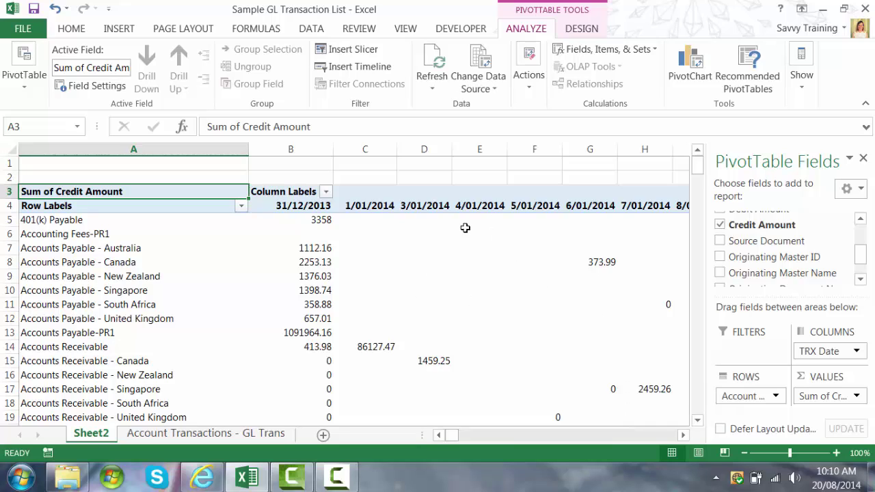
{"action": "mouse_move", "coordinate": [471, 318]}
- Group the transaction dates in the column labels by Months and Years
{"action": "left_click", "coordinate": [294, 206]}
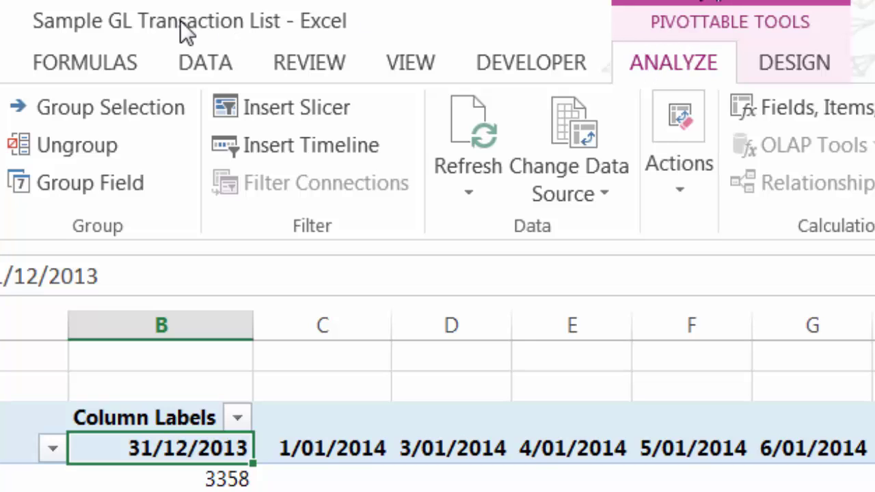
{"action": "left_click", "coordinate": [70, 184]}
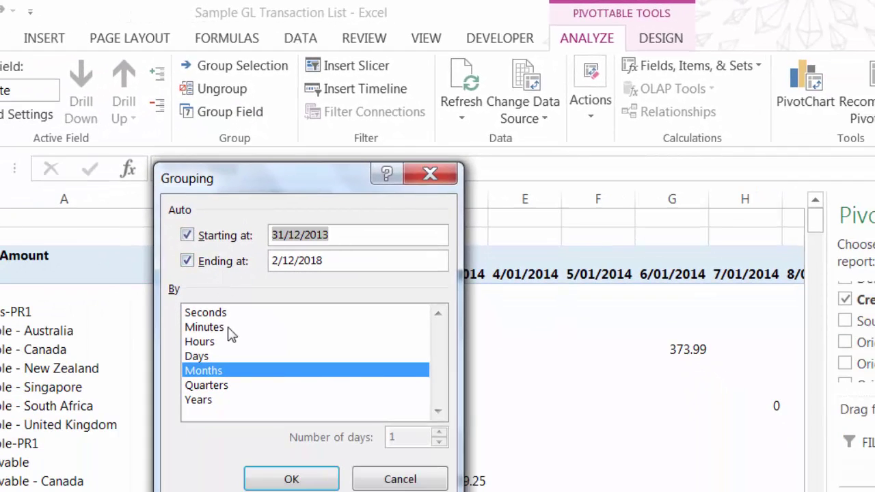
{"action": "left_click", "coordinate": [224, 400]}
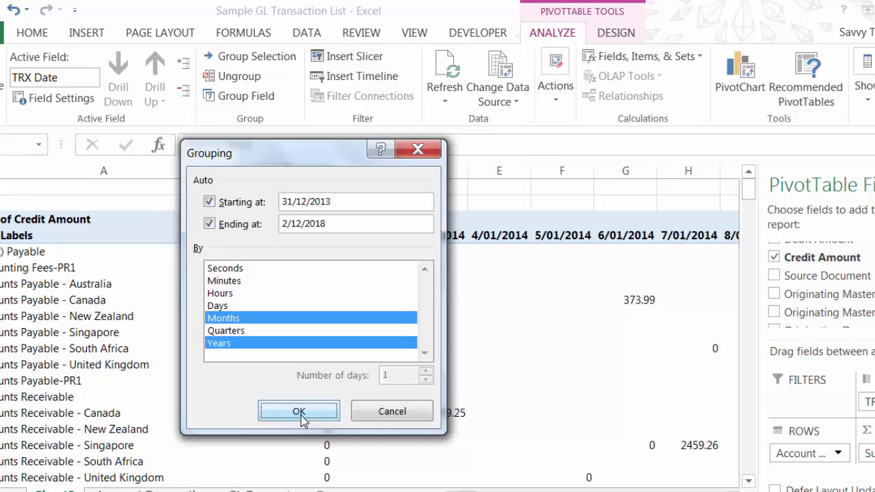
{"action": "left_click", "coordinate": [291, 479]}
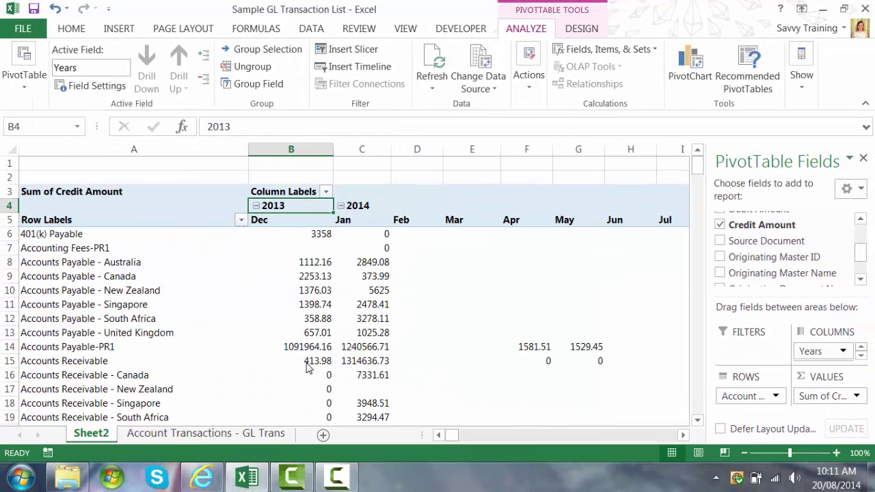
- Collapse all items of the Years field, and expand and collapse 2015 once to check its months
{"action": "mouse_move", "coordinate": [307, 368]}
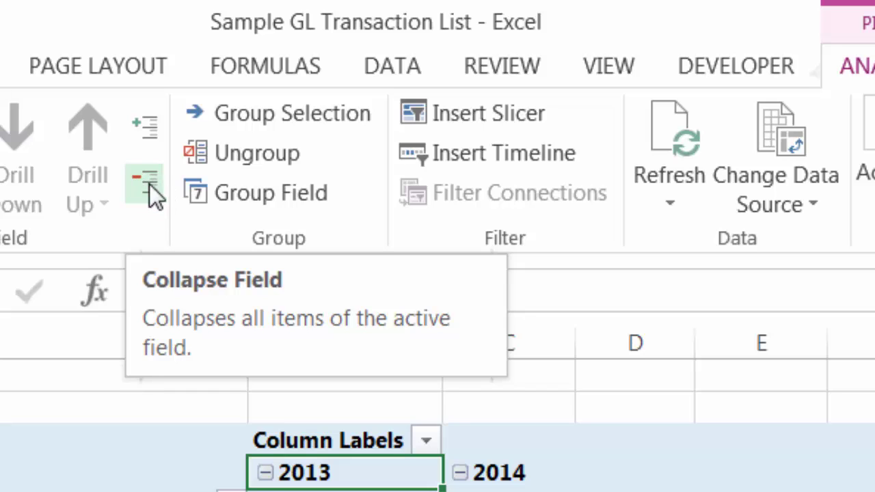
{"action": "left_click", "coordinate": [145, 184]}
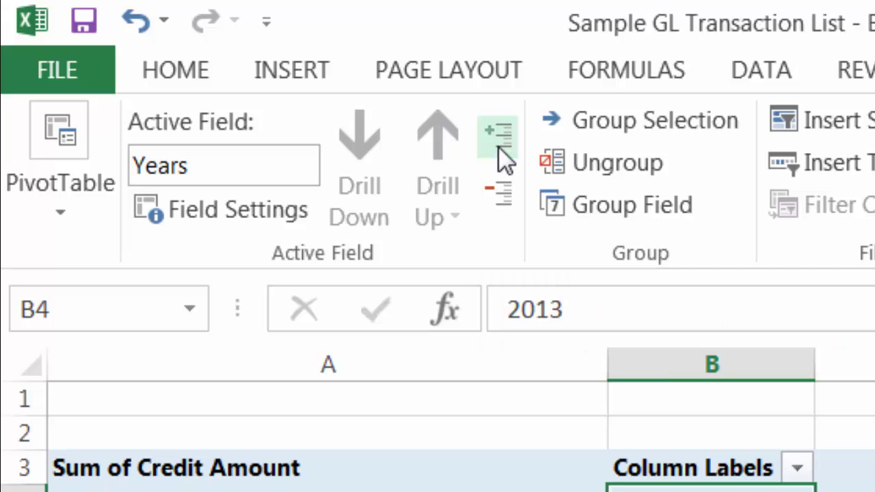
{"action": "left_click", "coordinate": [499, 194]}
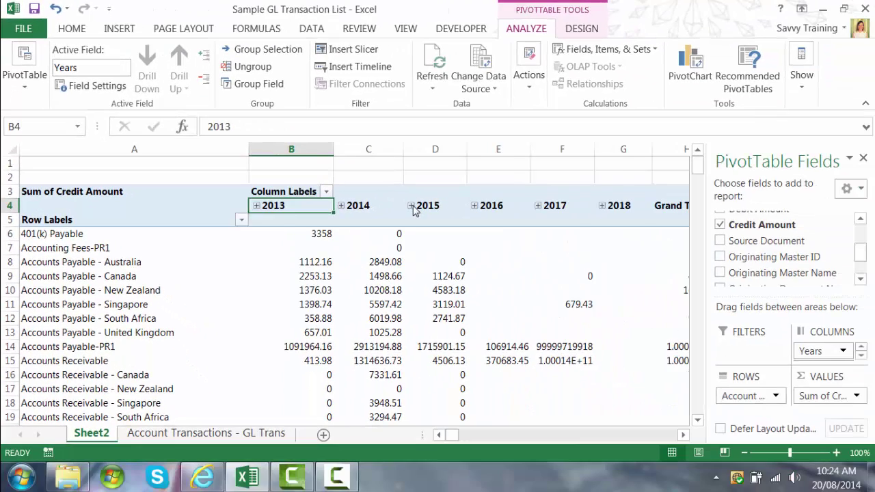
{"action": "left_click", "coordinate": [727, 364]}
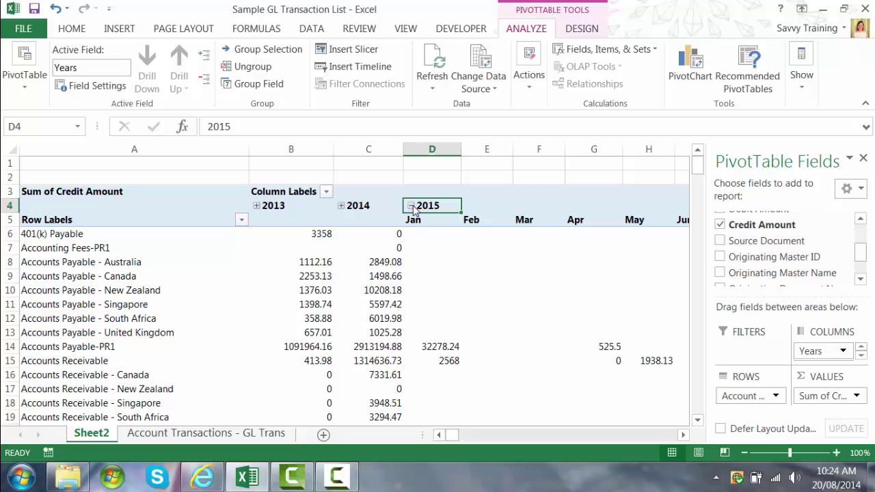
{"action": "left_click", "coordinate": [411, 206]}
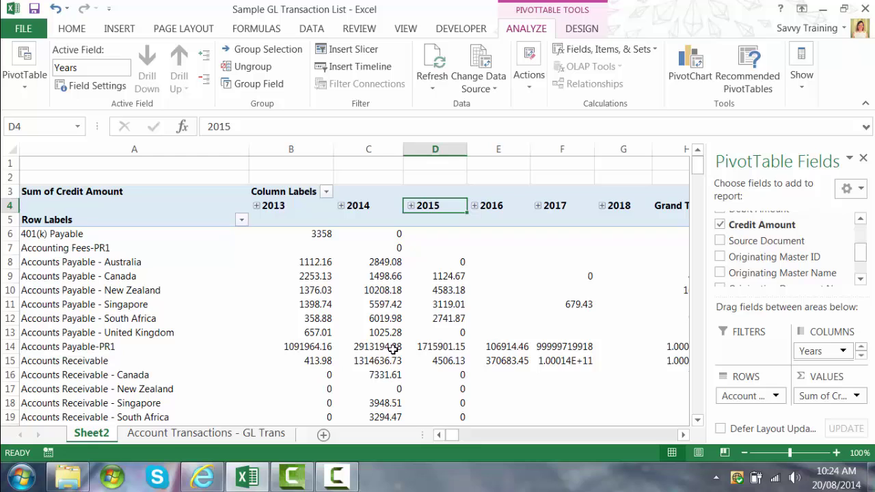
- Format the Sum of Credit Amount values as Number with 0 decimal places
{"action": "left_click_drag", "start_coordinate": [579, 347], "coordinate": [556, 364]}
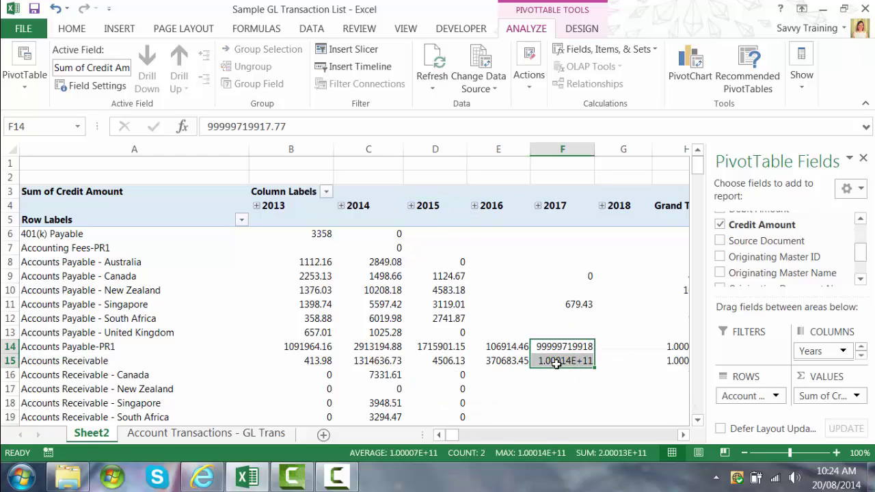
{"action": "left_click", "coordinate": [556, 364]}
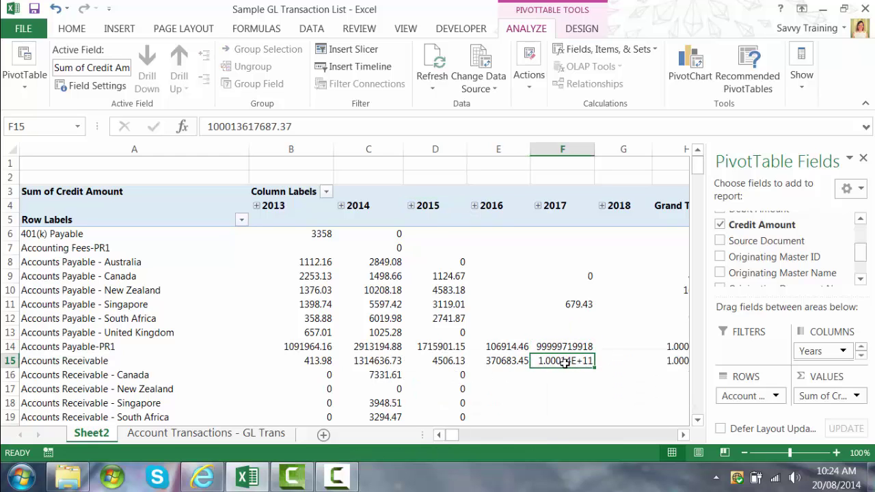
{"action": "mouse_move", "coordinate": [561, 361]}
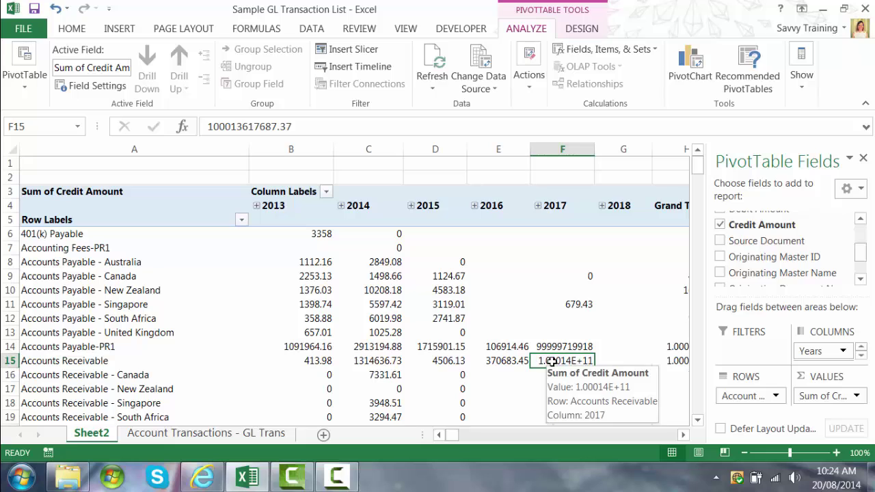
{"action": "left_click", "coordinate": [857, 396]}
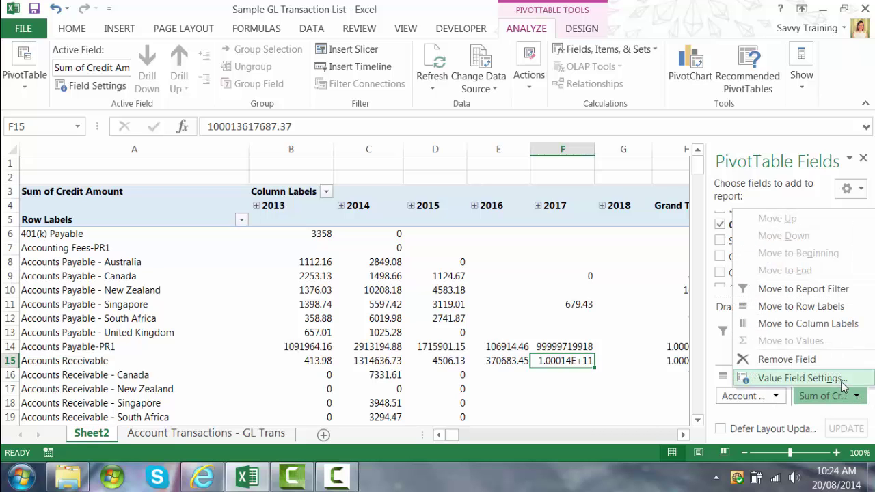
{"action": "left_click", "coordinate": [843, 383]}
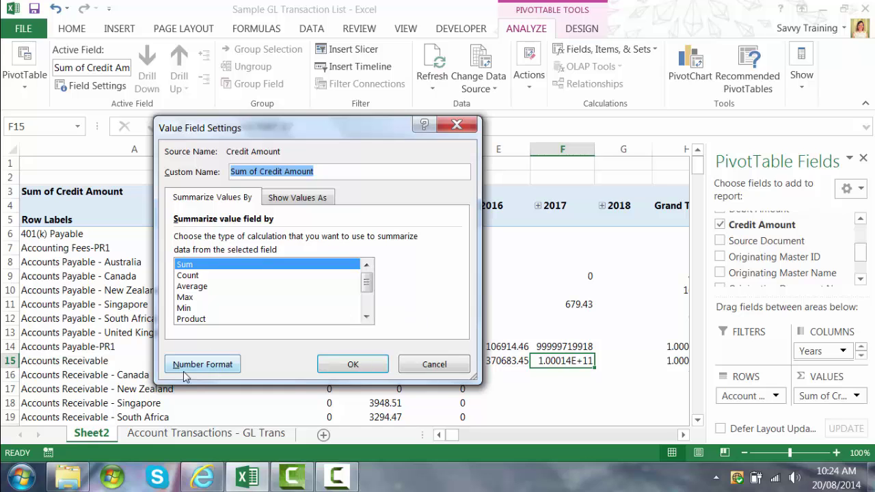
{"action": "left_click", "coordinate": [184, 373]}
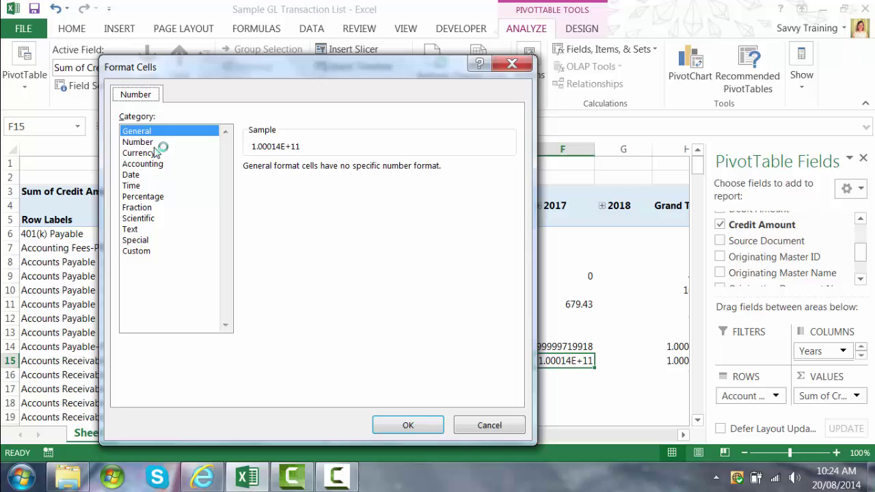
{"action": "left_click", "coordinate": [158, 143]}
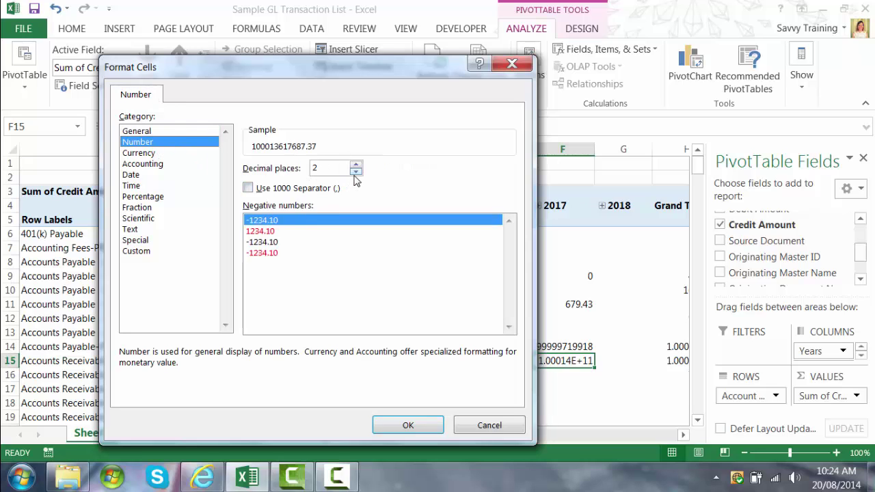
{"action": "left_click", "coordinate": [356, 172]}
{"action": "left_click", "coordinate": [356, 172]}
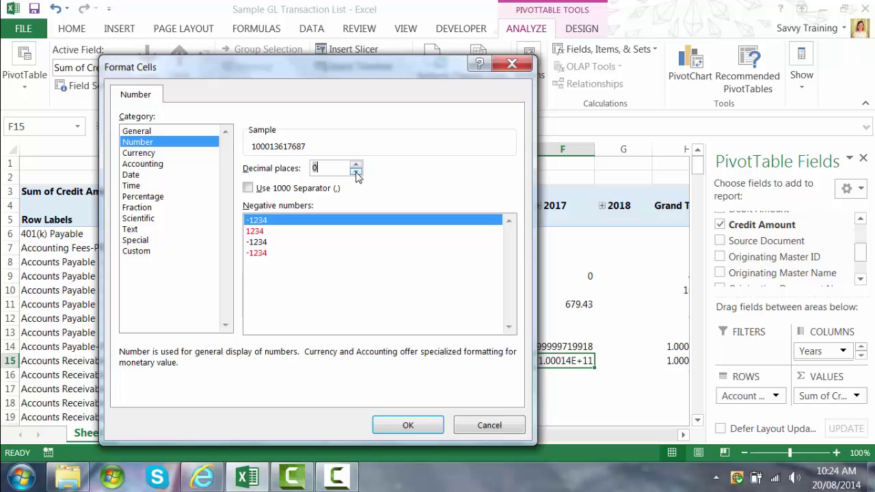
{"action": "left_click", "coordinate": [405, 425]}
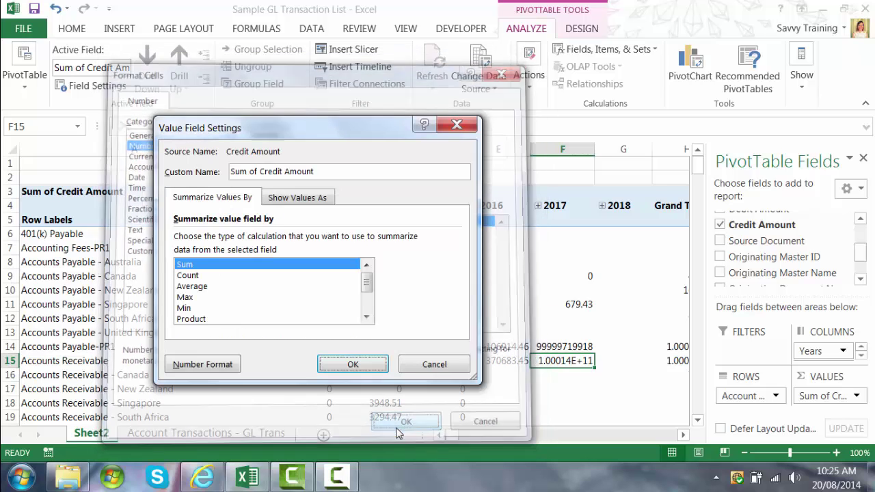
{"action": "left_click", "coordinate": [351, 363]}
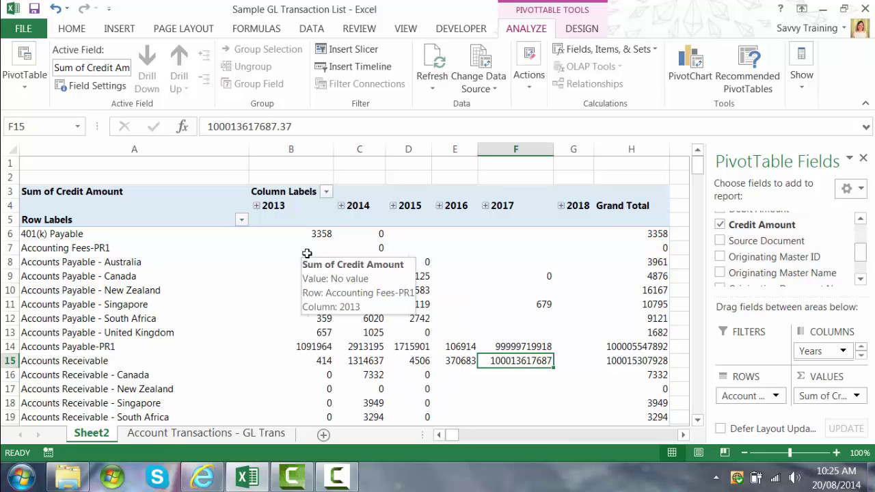
- Apply the medium PivotTable style with a black header and light orange shading to the report
{"action": "left_click", "coordinate": [196, 219]}
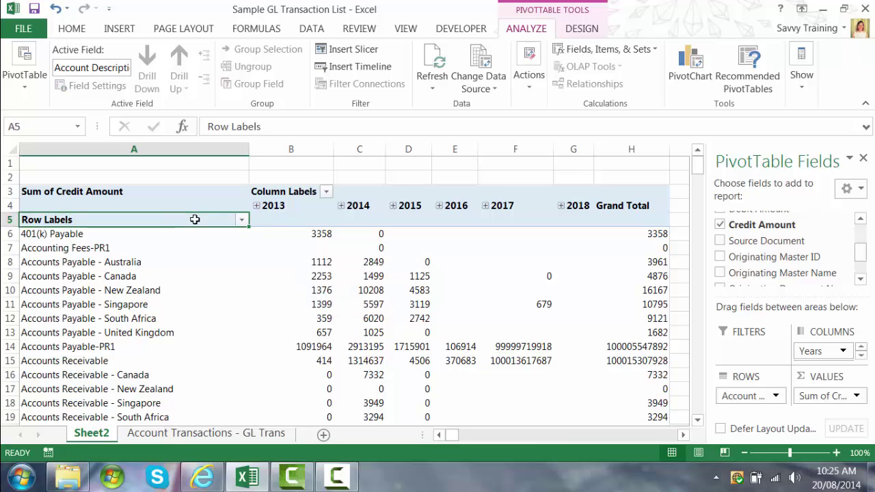
{"action": "left_click", "coordinate": [578, 29]}
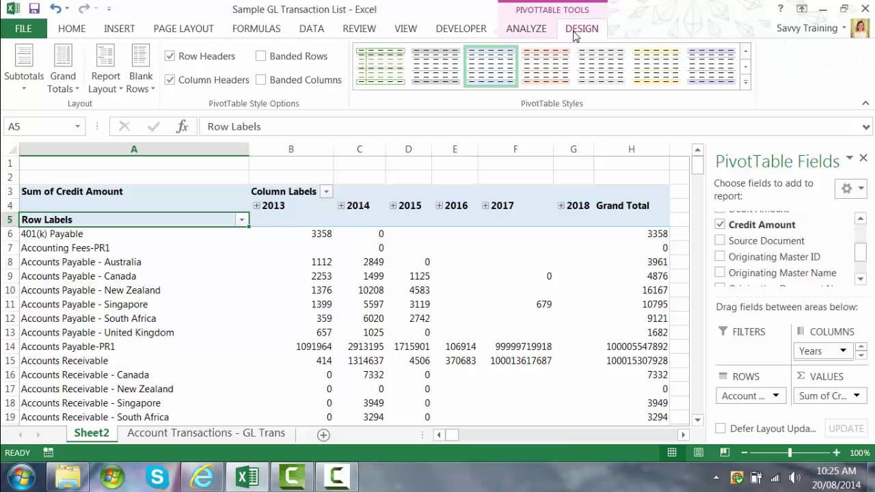
{"action": "left_click", "coordinate": [746, 82]}
{"action": "left_click_drag", "start_coordinate": [751, 94], "coordinate": [746, 273]}
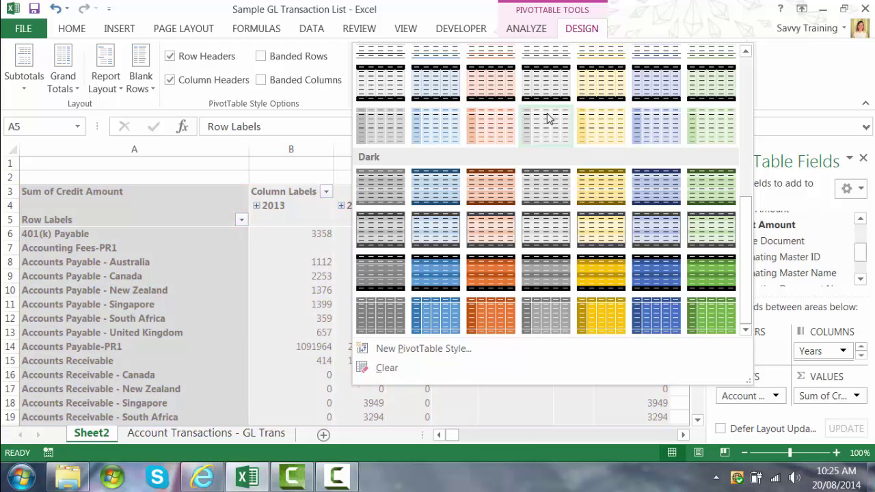
{"action": "left_click", "coordinate": [499, 99]}
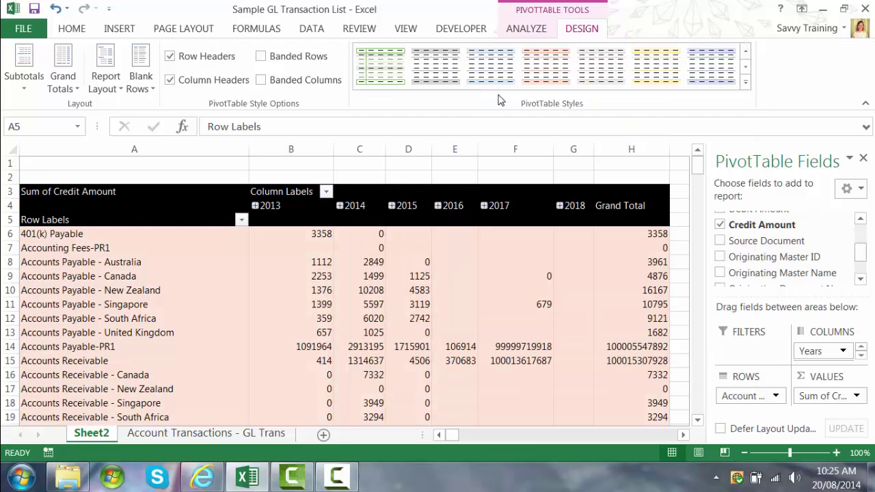